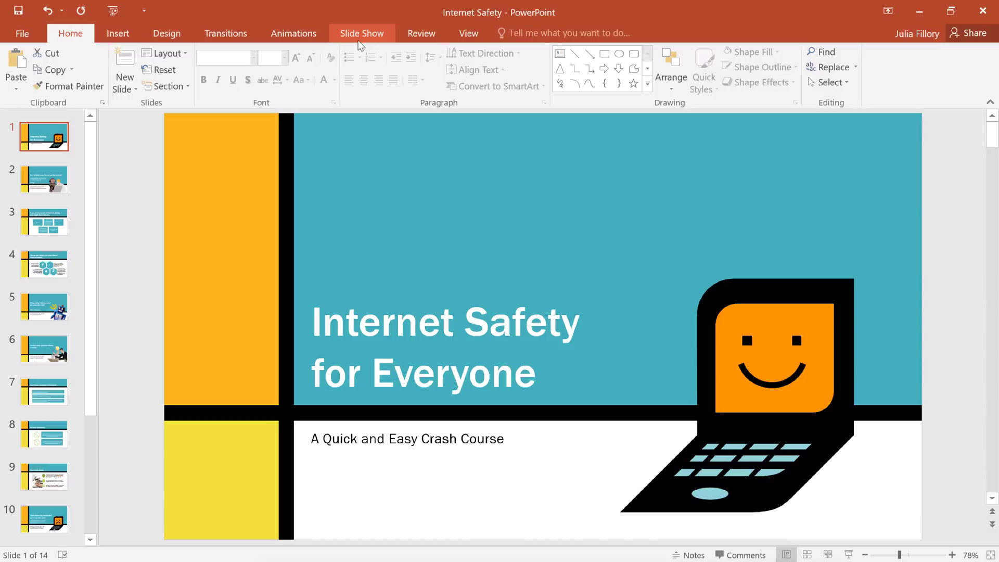
Step: Connect to the Present Online service to broadcast the Internet Safety deck to browser viewers
{"action": "left_click", "coordinate": [361, 34]}
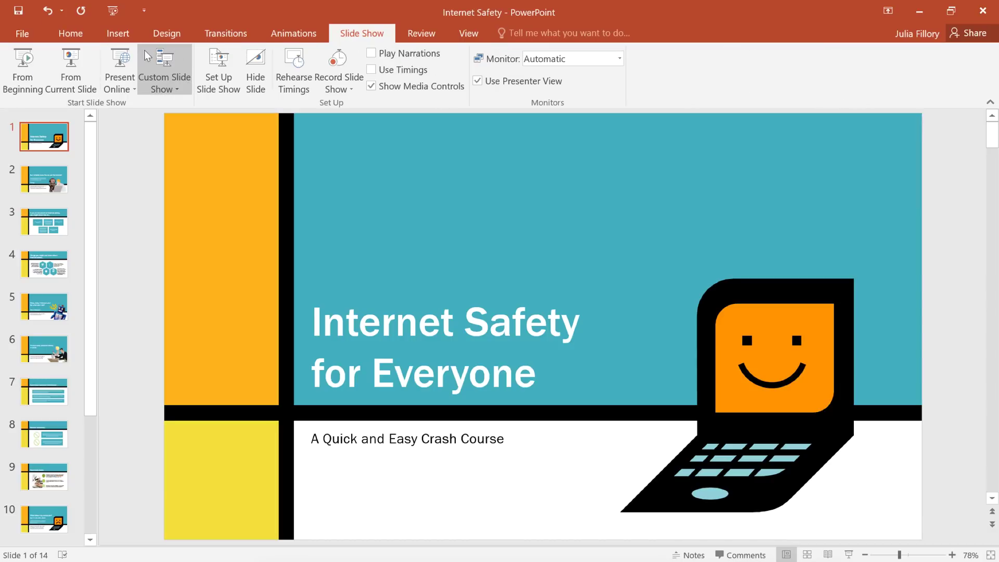
{"action": "left_click", "coordinate": [121, 62]}
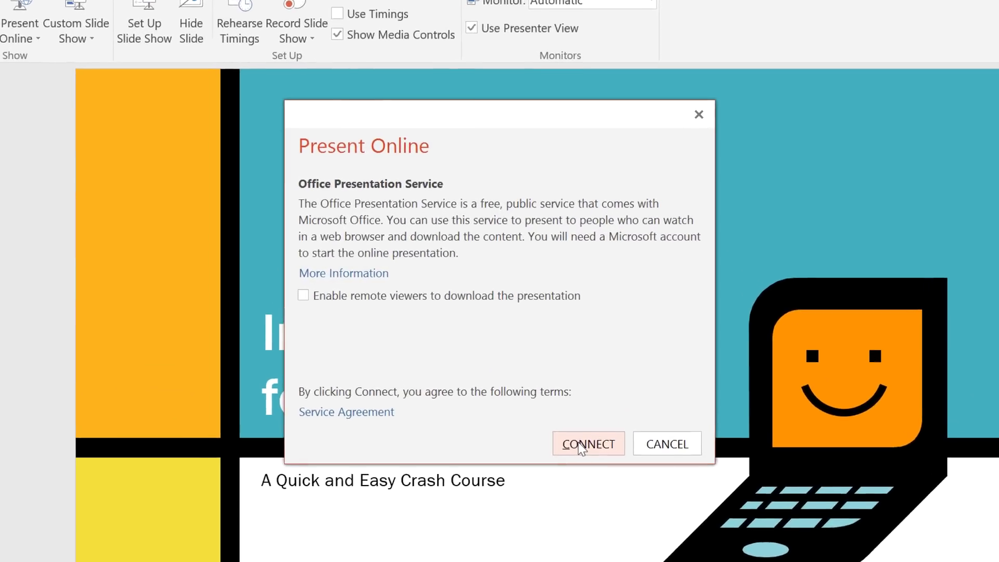
{"action": "left_click", "coordinate": [582, 453]}
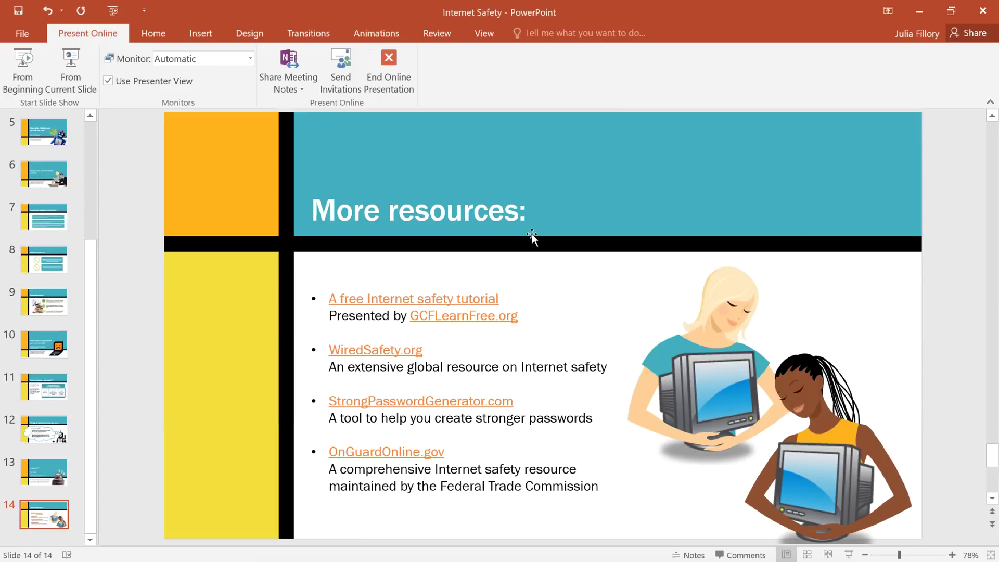
Step: End the Internet Safety online broadcast and confirm disconnecting all remote viewers
{"action": "left_click", "coordinate": [407, 72]}
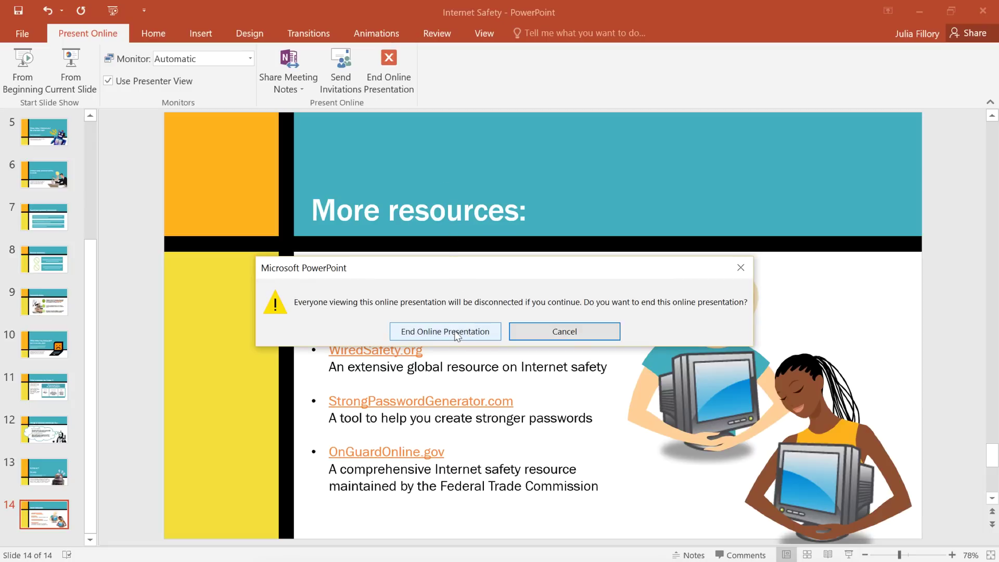
{"action": "left_click", "coordinate": [457, 336]}
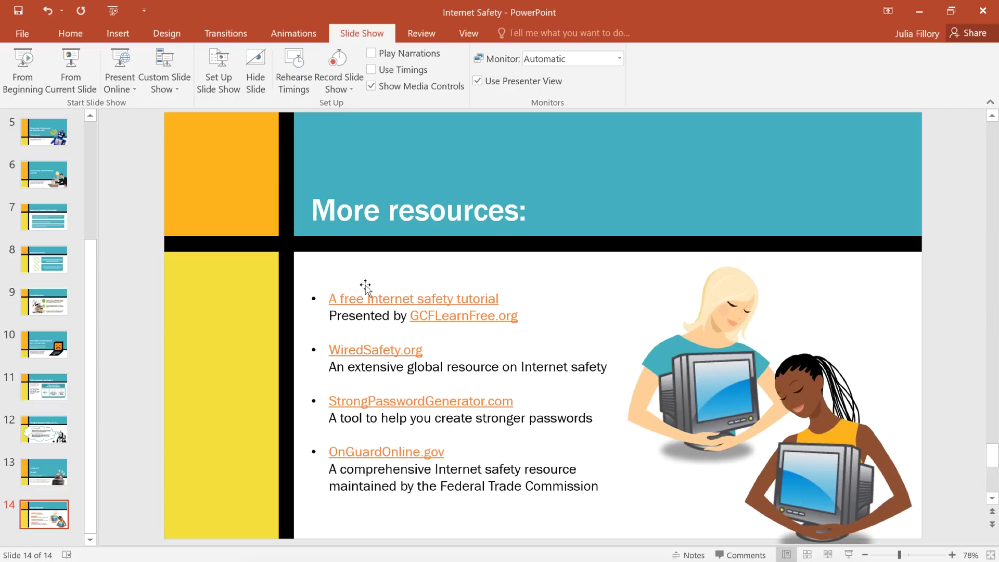
Step: Start a Create a Video export from File > Export and choose Internet Quality
{"action": "left_click", "coordinate": [26, 36]}
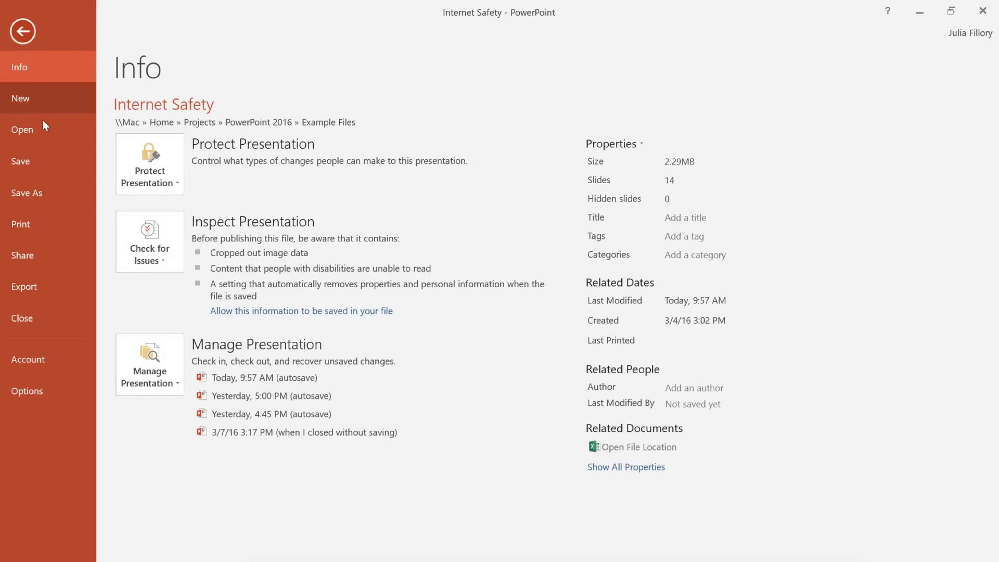
{"action": "left_click", "coordinate": [51, 287]}
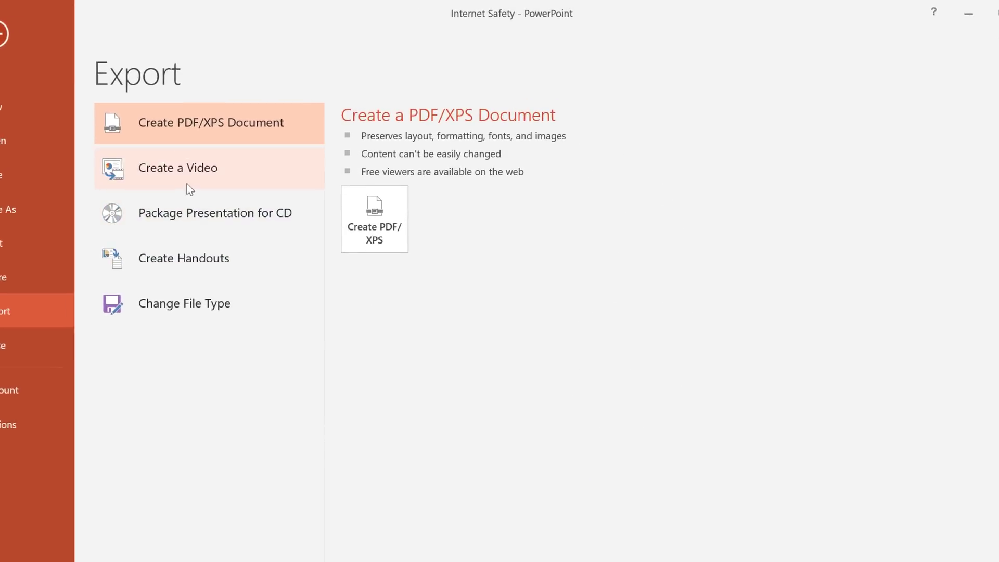
{"action": "left_click", "coordinate": [195, 176]}
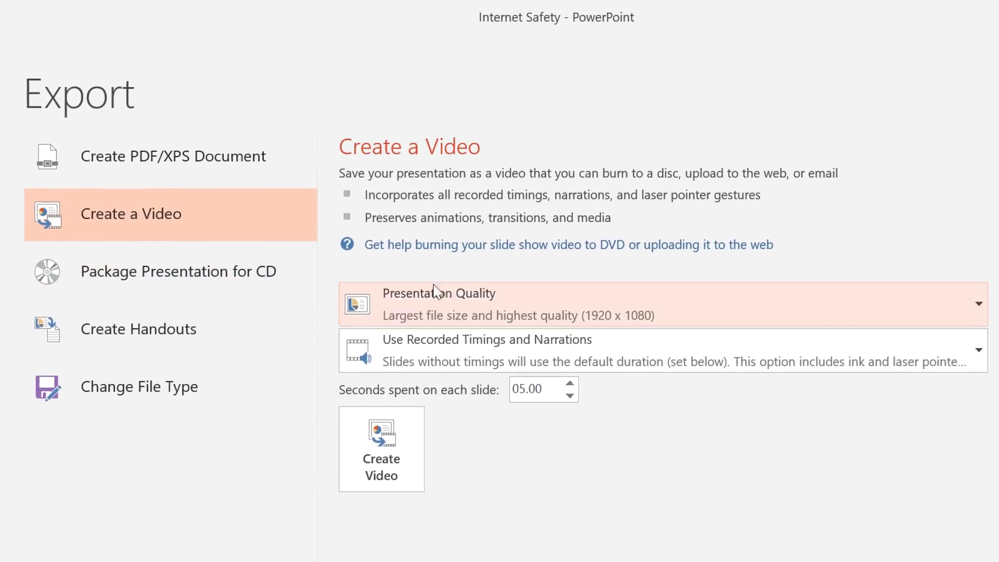
{"action": "left_click", "coordinate": [538, 301]}
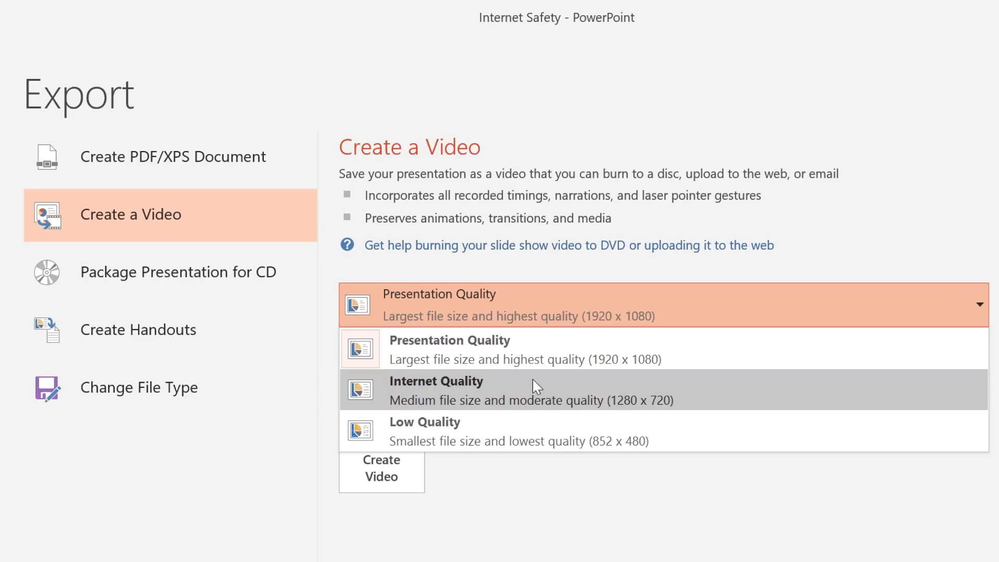
{"action": "left_click", "coordinate": [537, 386]}
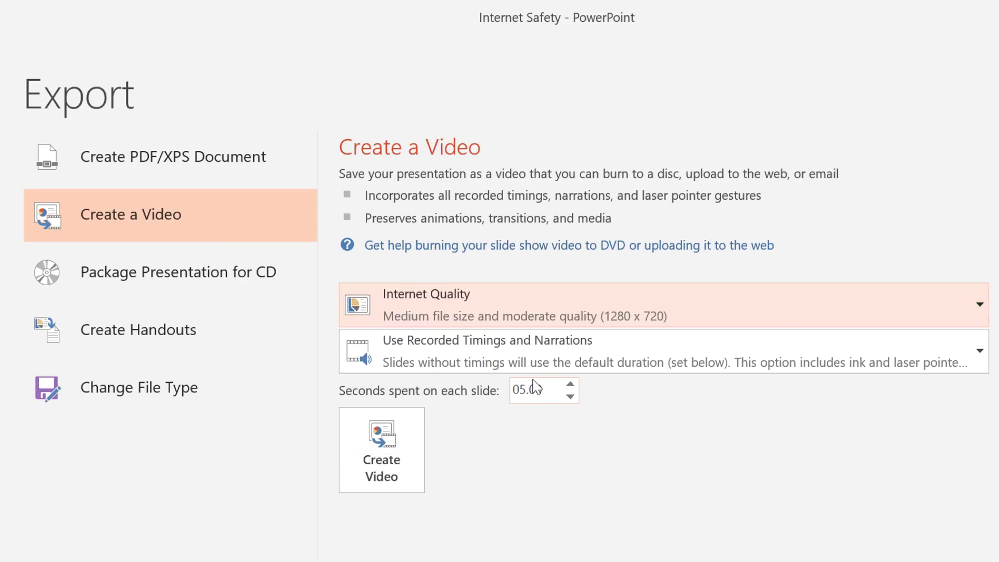
Step: Turn off recorded timings and narrations and set 10.00 seconds per slide
{"action": "left_click", "coordinate": [567, 352]}
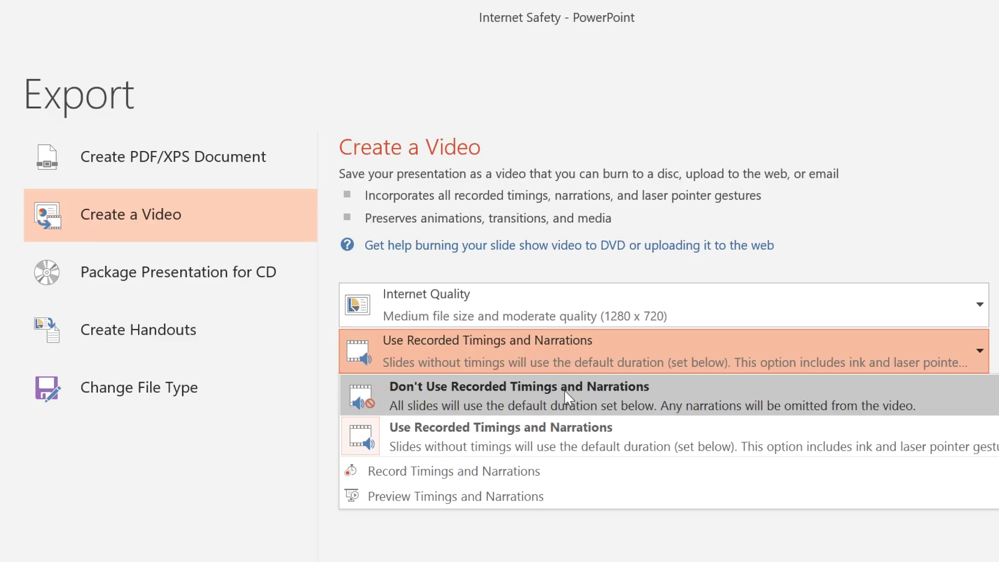
{"action": "left_click", "coordinate": [566, 395]}
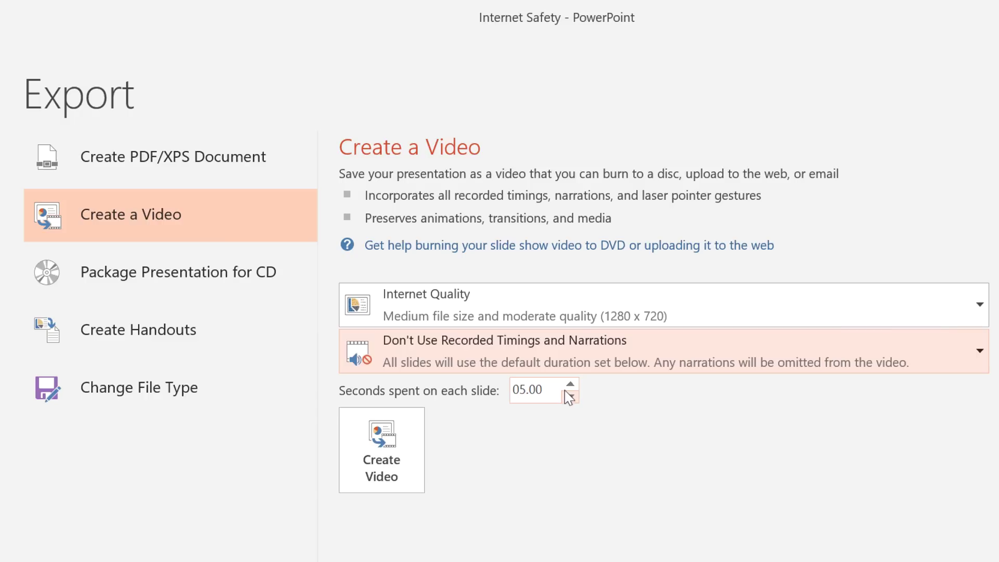
{"action": "left_click", "coordinate": [571, 386]}
{"action": "left_click", "coordinate": [570, 385]}
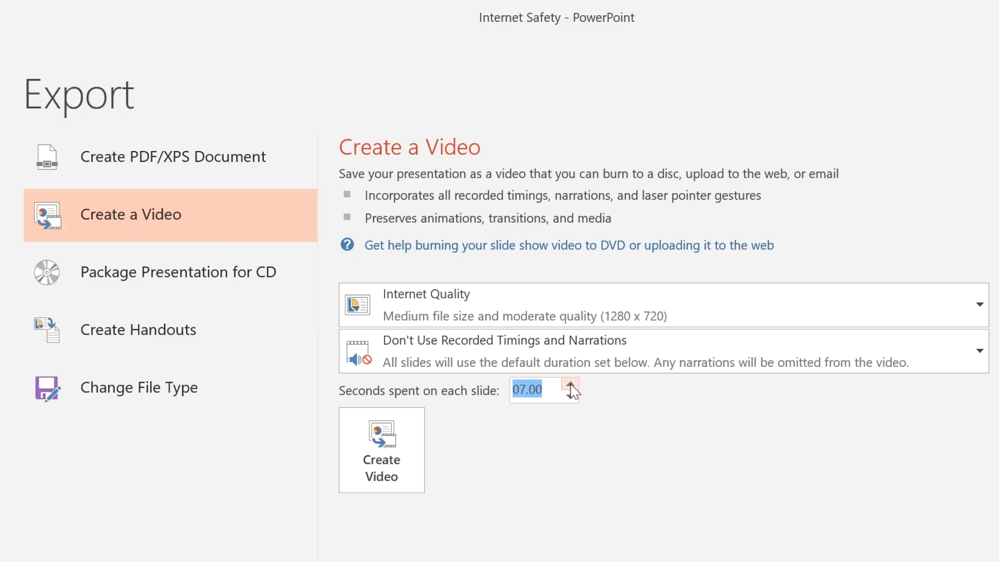
{"action": "left_click", "coordinate": [571, 386]}
{"action": "left_click", "coordinate": [570, 385]}
{"action": "left_click", "coordinate": [571, 386]}
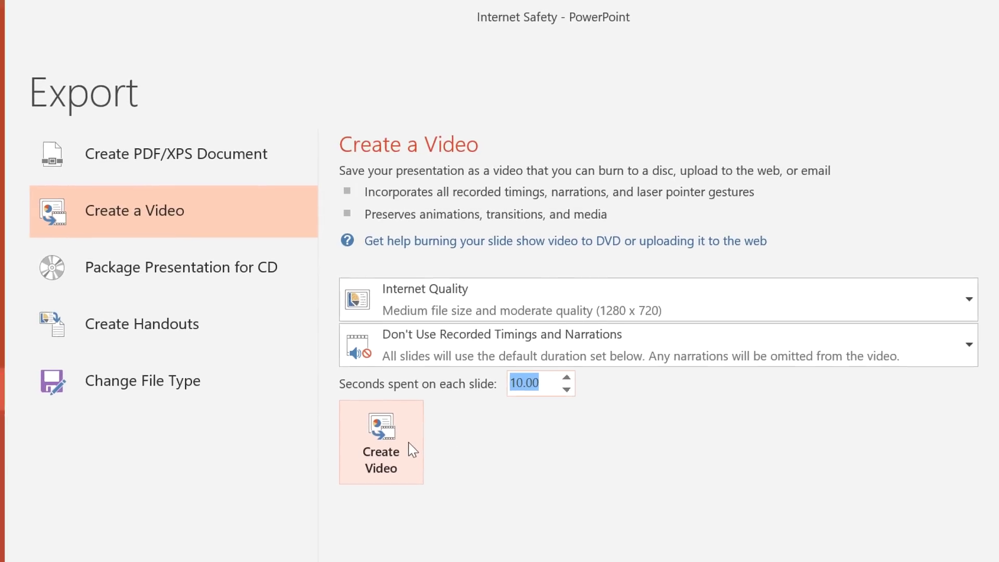
Step: Create the video, saving it as Internet Safety with type MPEG-4 Video
{"action": "left_click", "coordinate": [411, 458]}
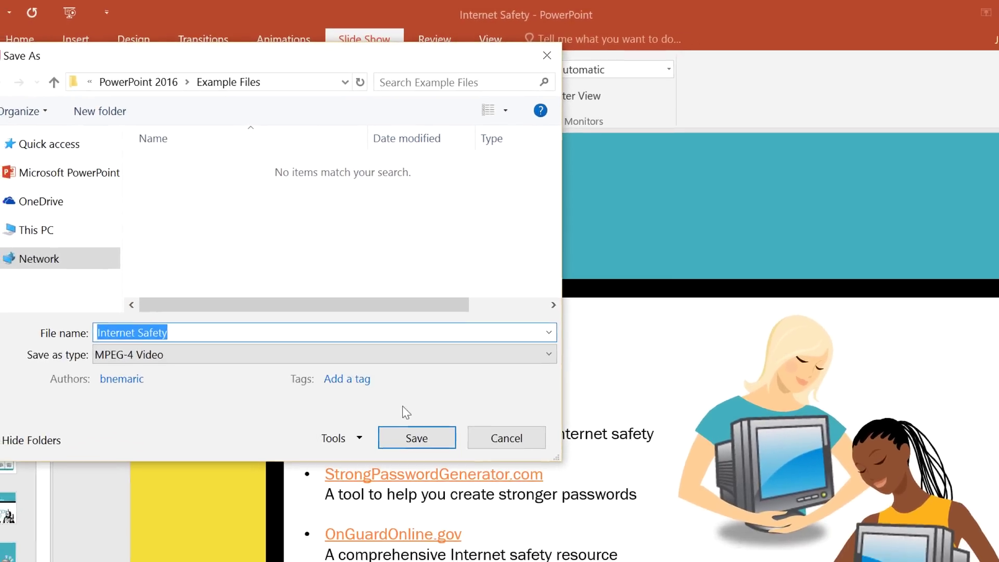
{"action": "left_click", "coordinate": [400, 400]}
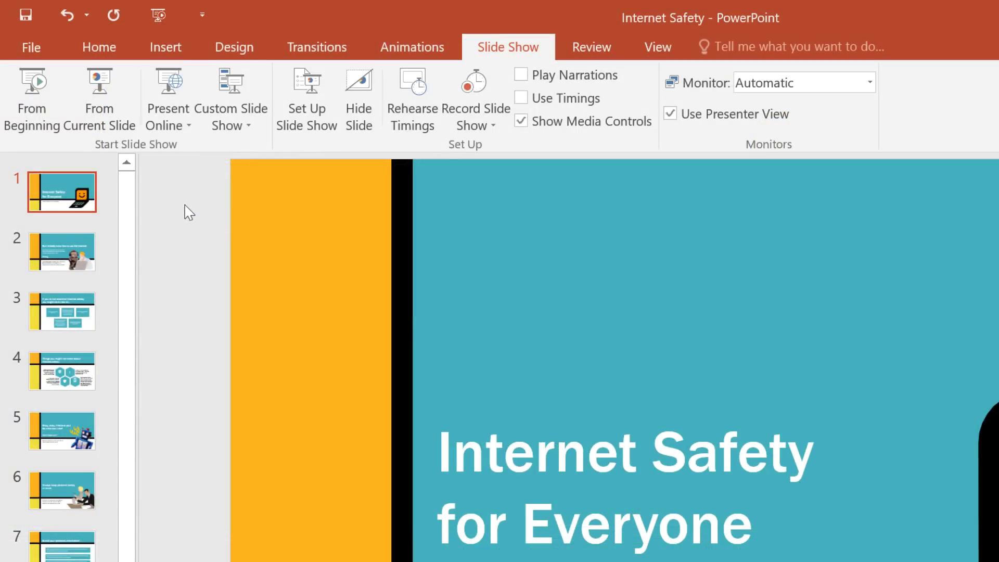
Step: Open the Custom Shows dialog from the Custom Slide Show dropdown
{"action": "left_click", "coordinate": [232, 90]}
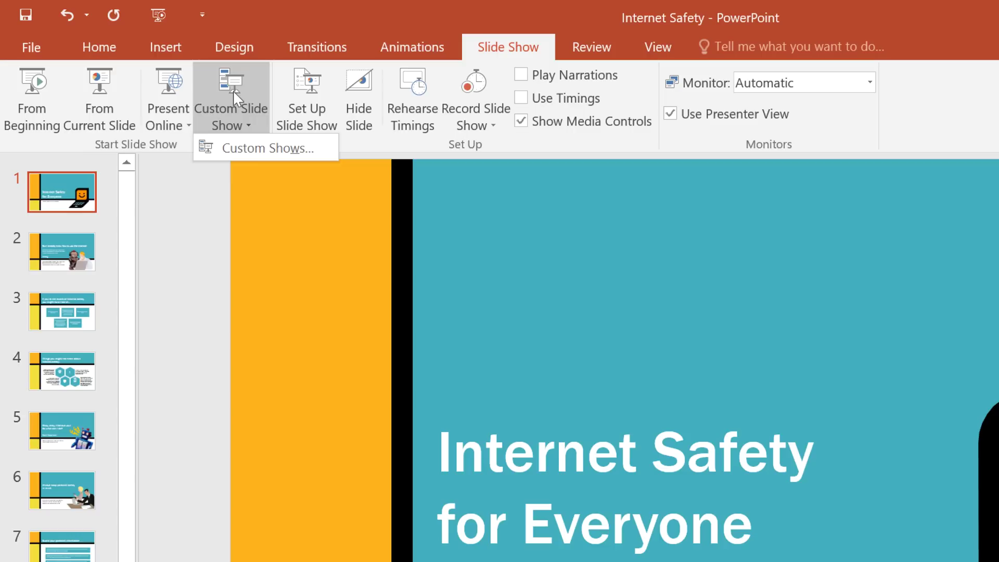
{"action": "left_click", "coordinate": [244, 149]}
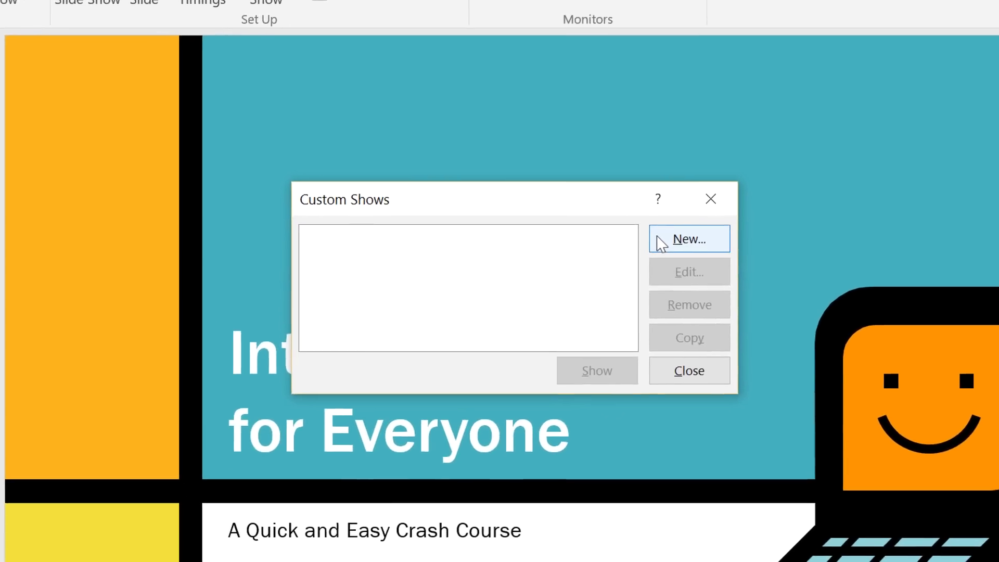
Step: Create a new custom show and name it 'Short Version'
{"action": "left_click", "coordinate": [745, 292]}
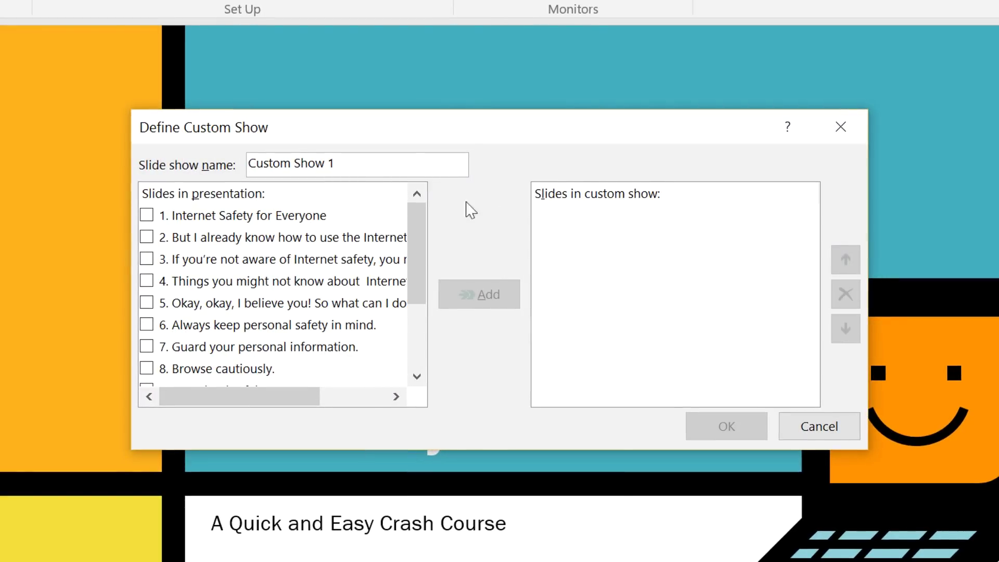
{"action": "left_click_drag", "start_coordinate": [357, 164], "coordinate": [238, 165]}
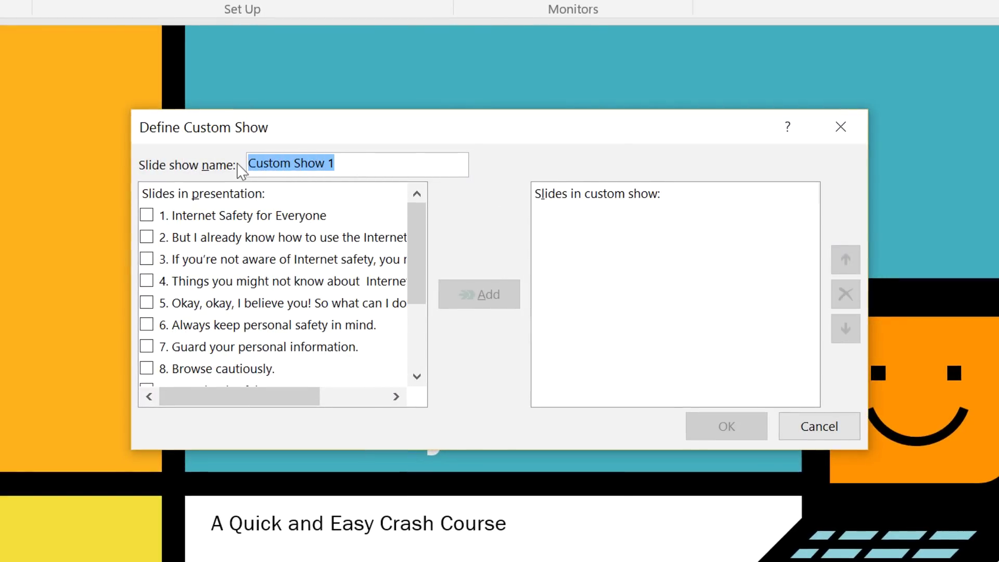
{"action": "type", "text": "Short Version"}
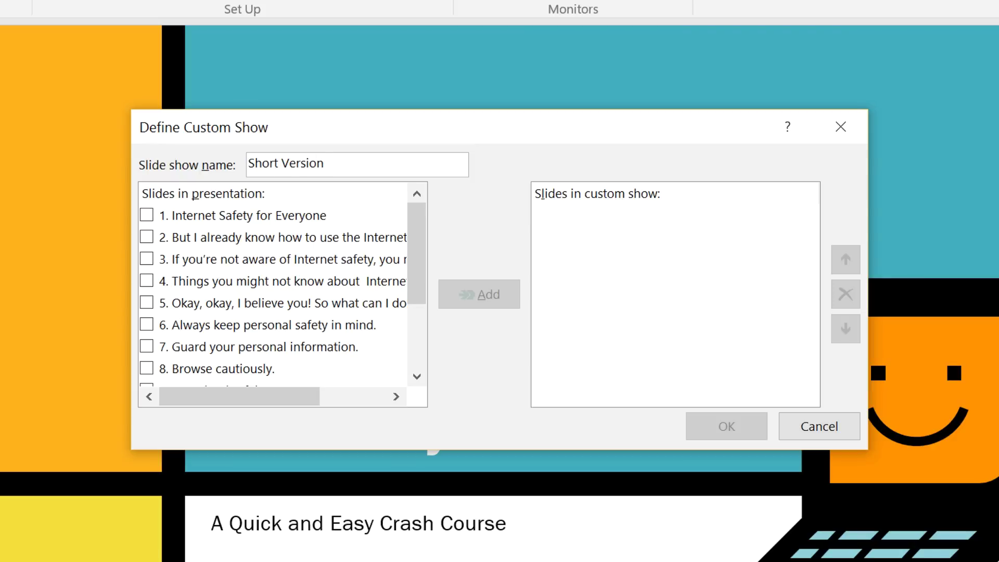
Step: Add slides 1, 3, 4, 5, 6 and 8, moving 'Browse cautiously' up to fourth place
{"action": "left_click", "coordinate": [152, 219]}
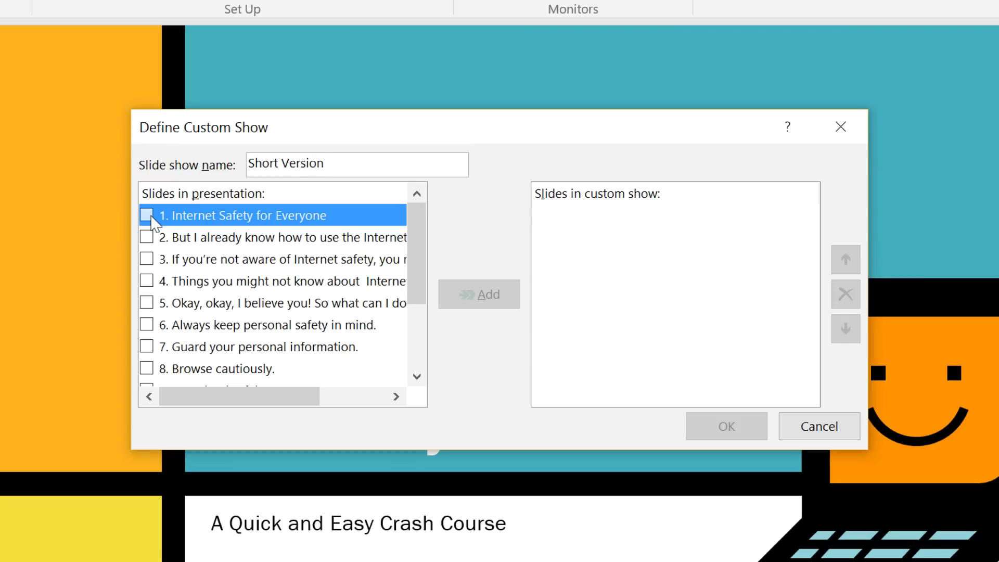
{"action": "left_click", "coordinate": [148, 262]}
{"action": "left_click", "coordinate": [147, 282]}
{"action": "left_click", "coordinate": [148, 304]}
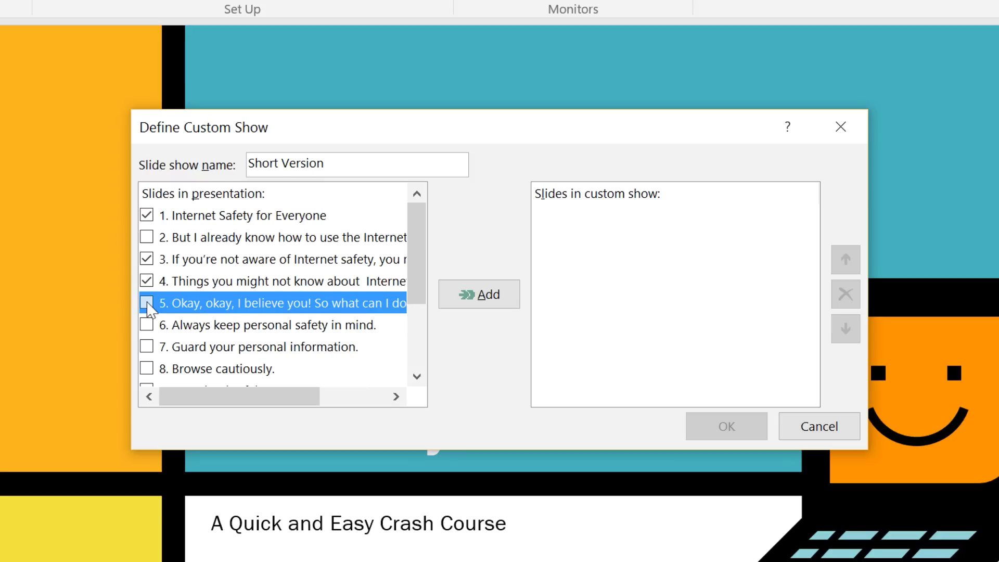
{"action": "left_click", "coordinate": [148, 325]}
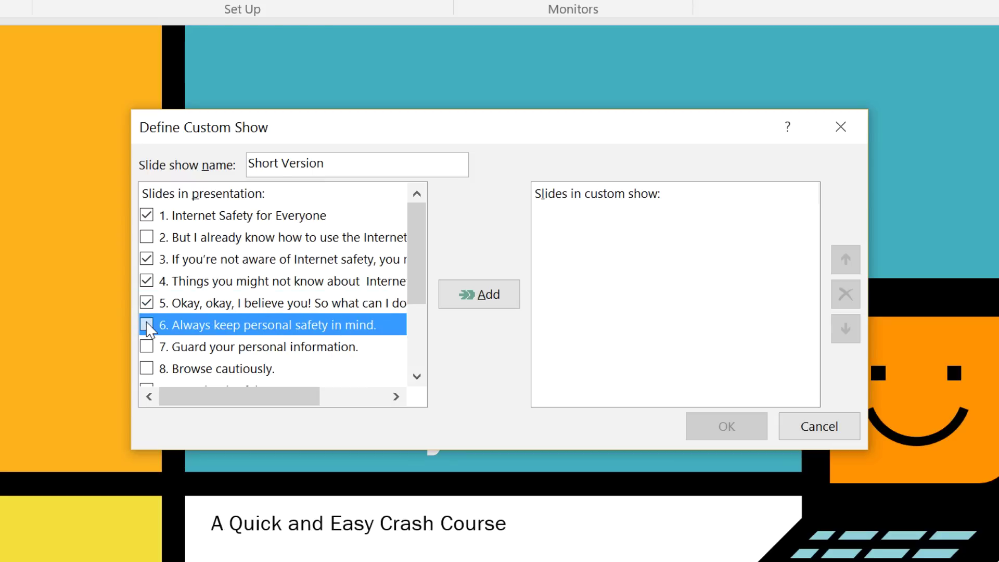
{"action": "left_click", "coordinate": [148, 368]}
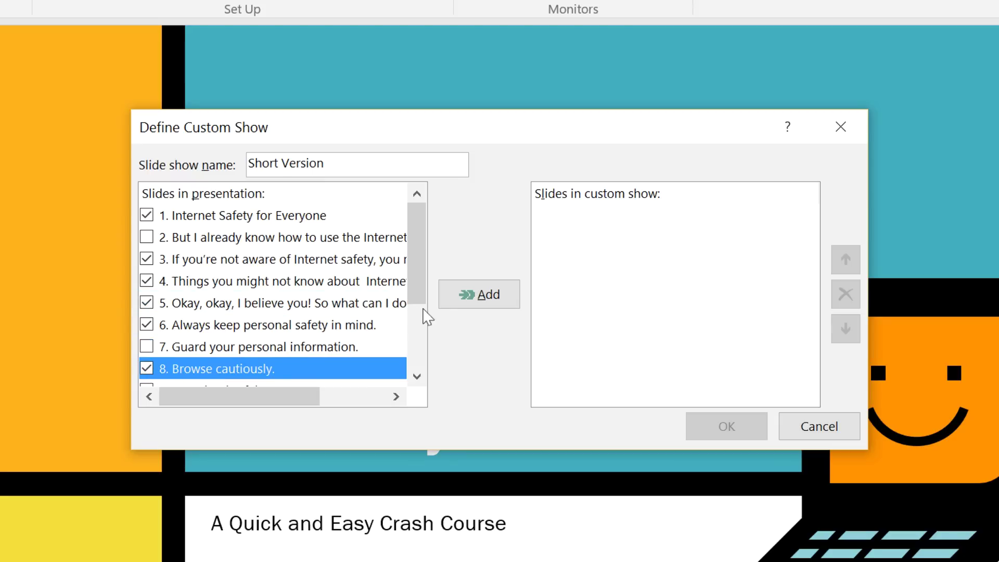
{"action": "left_click", "coordinate": [452, 309]}
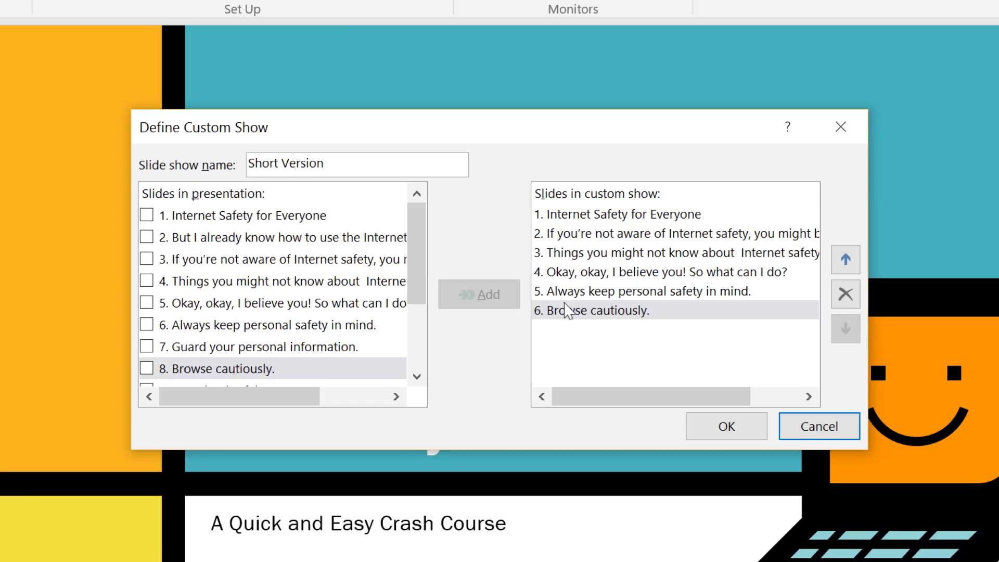
{"action": "left_click", "coordinate": [846, 260]}
{"action": "left_click", "coordinate": [845, 260]}
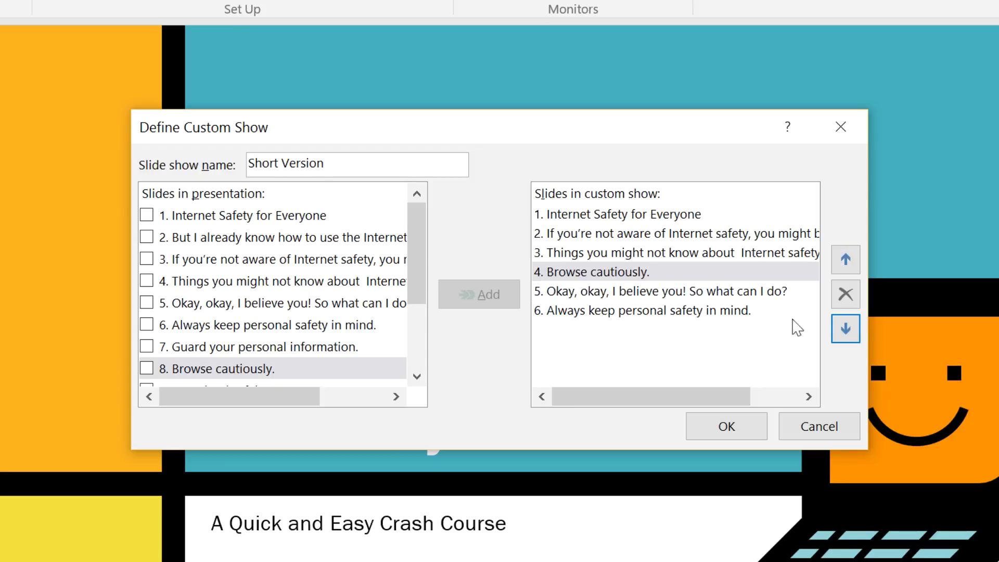
Step: Confirm the 'Short Version' custom show and close the Custom Shows dialog
{"action": "left_click", "coordinate": [711, 428]}
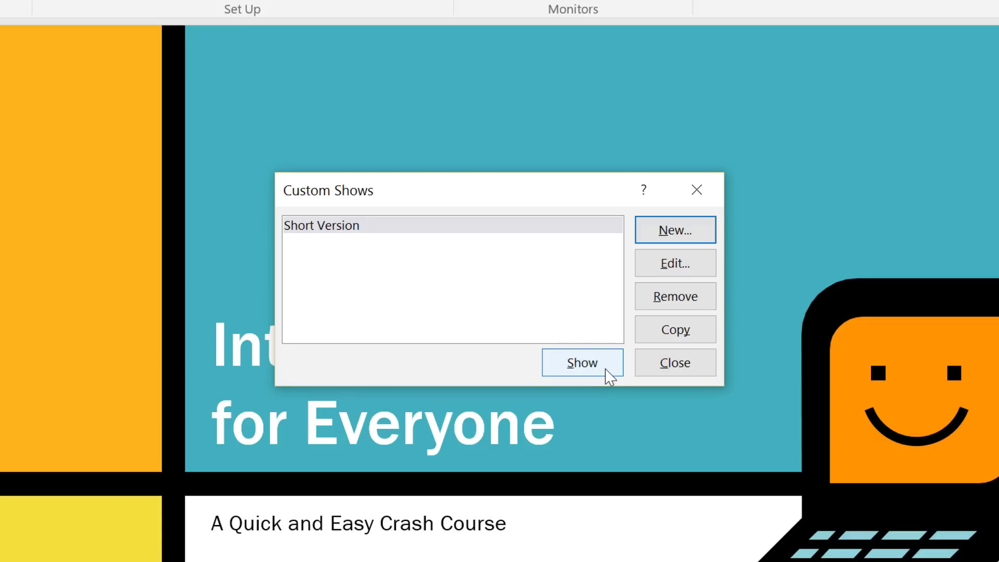
{"action": "left_click", "coordinate": [646, 367]}
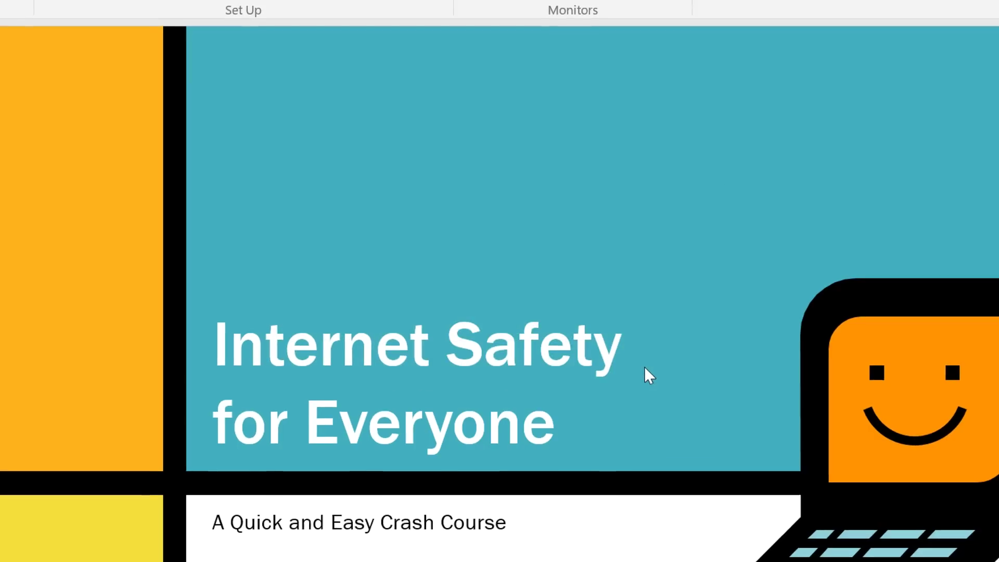